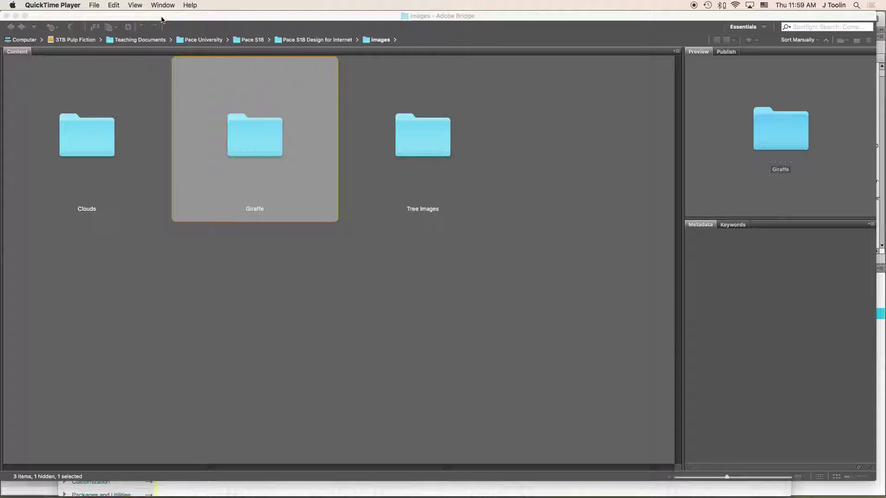
# Step: Open the Clouds folder and inspect the preview and metadata of beachClouds.jpg, cloudsFromAbove.jpg and fractus-clouds.jpg
pyautogui.click(157, 23)
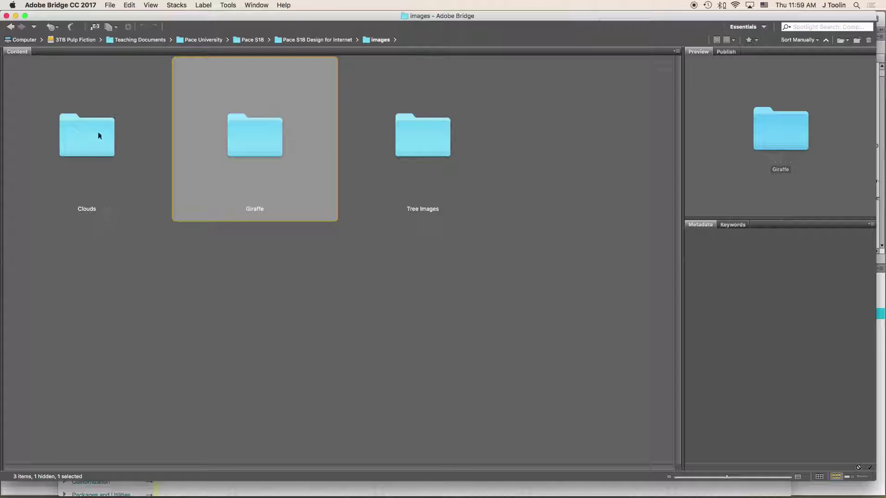
pyautogui.doubleClick(78, 132)
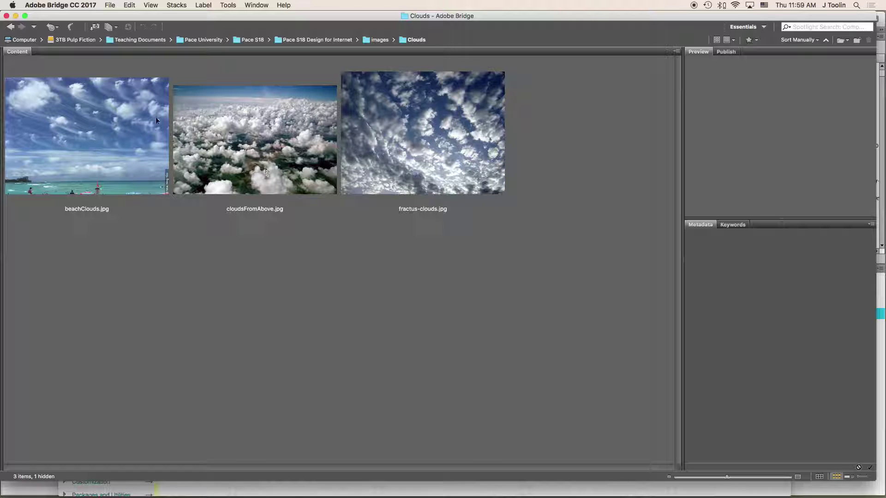
pyautogui.click(90, 155)
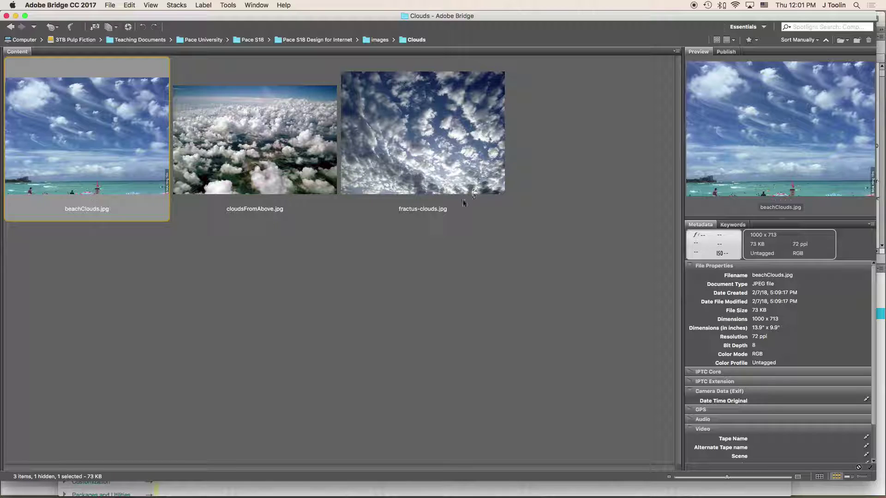
pyautogui.click(286, 154)
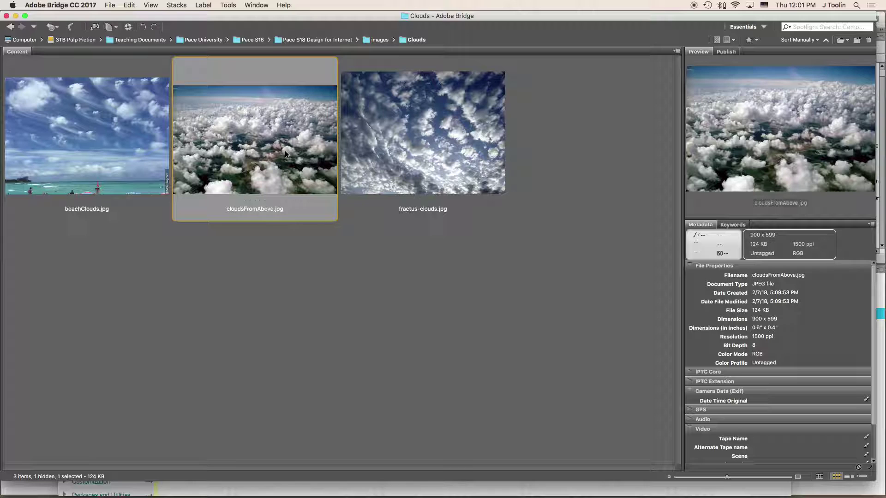
pyautogui.click(478, 148)
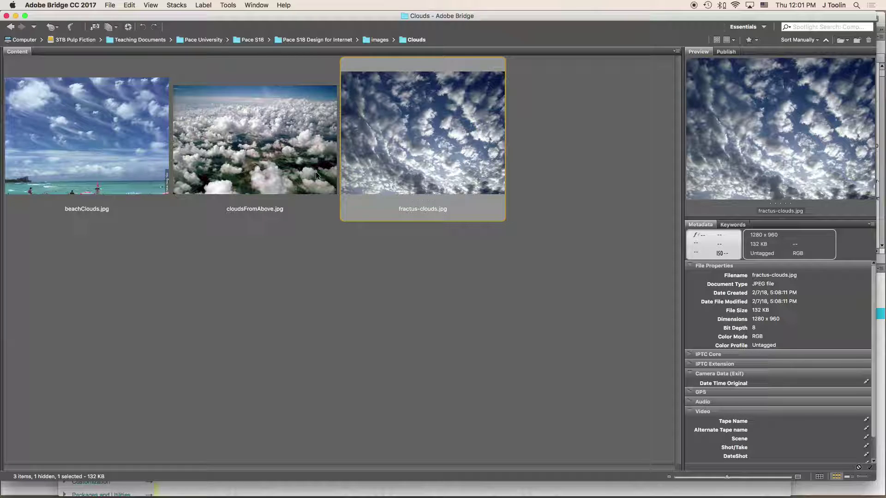
# Step: View fractus-clouds.jpg and cloudsFromAbove.jpg in full-screen preview, and return to the folder contents
pyautogui.press('space')
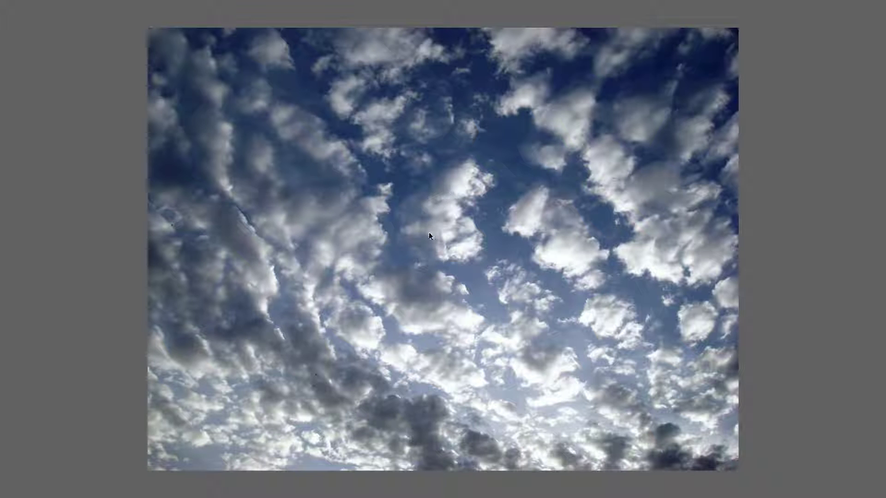
pyautogui.click(419, 266)
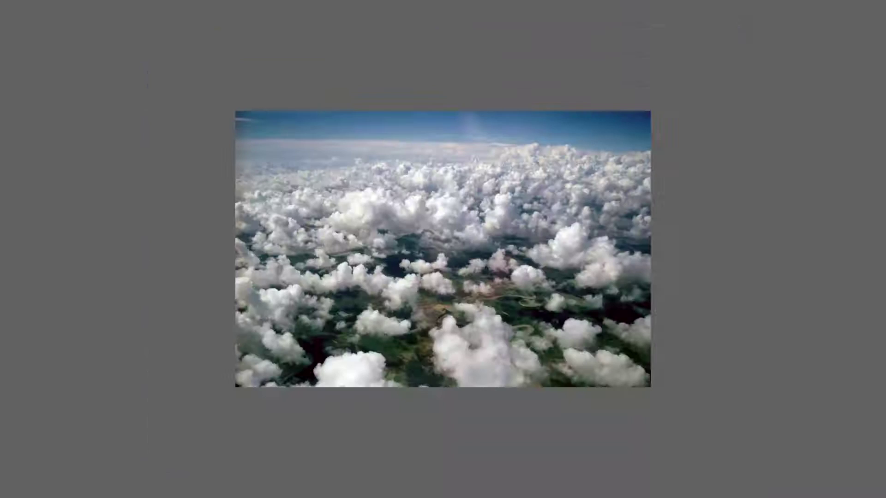
pyautogui.press('Escape')
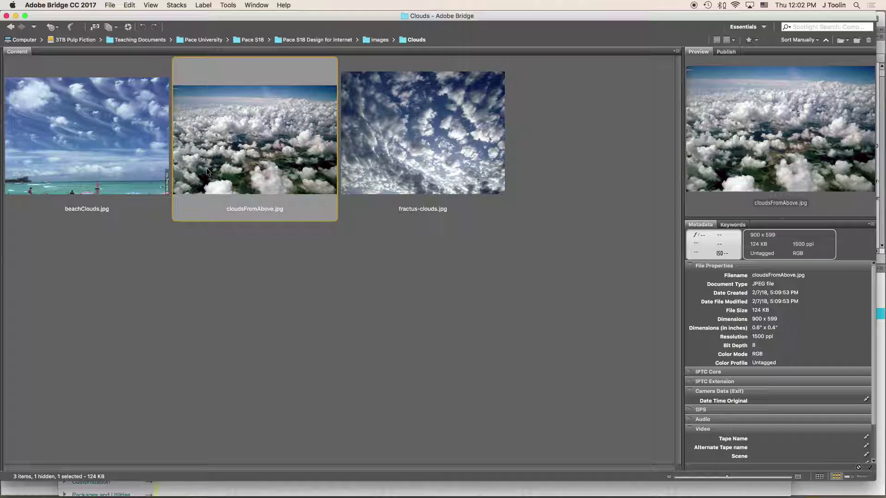
# Step: Send all three cloud images, from beachClouds.jpg through fractus-clouds.jpg, to Photoshop's Image Processor
pyautogui.click(99, 143)
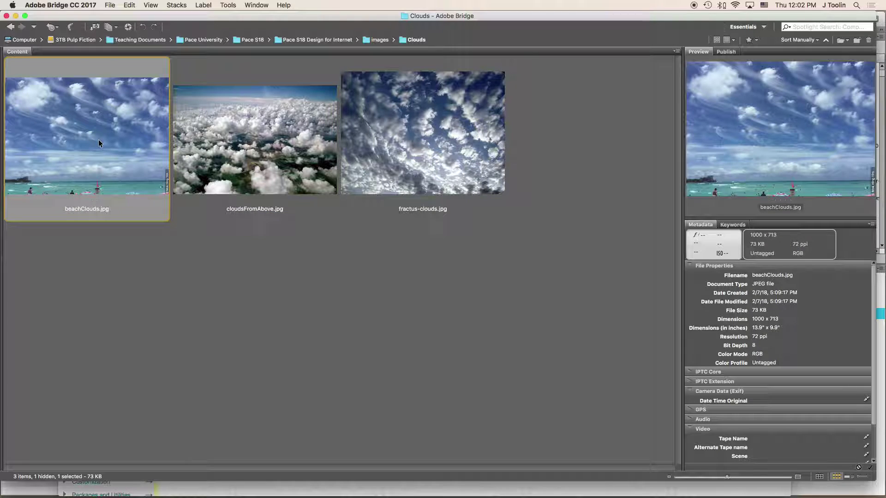
pyautogui.keyDown('shift'); pyautogui.click(463, 153); pyautogui.keyUp('shift')
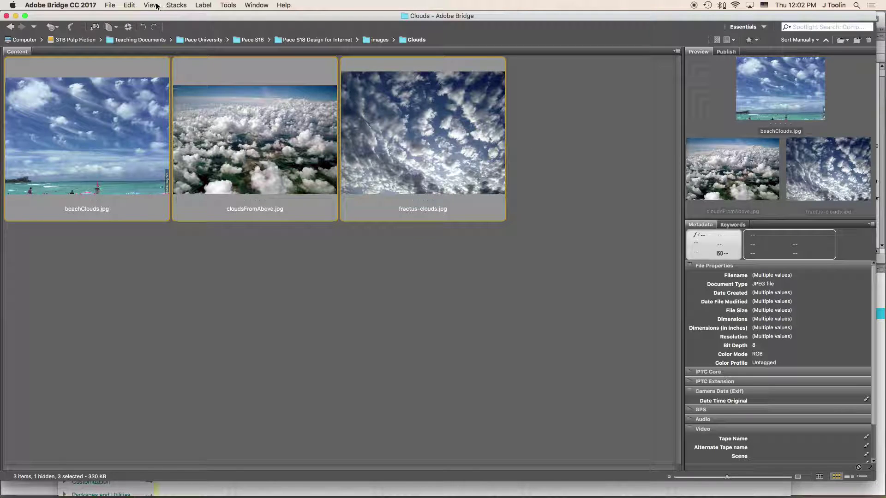
pyautogui.click(228, 5)
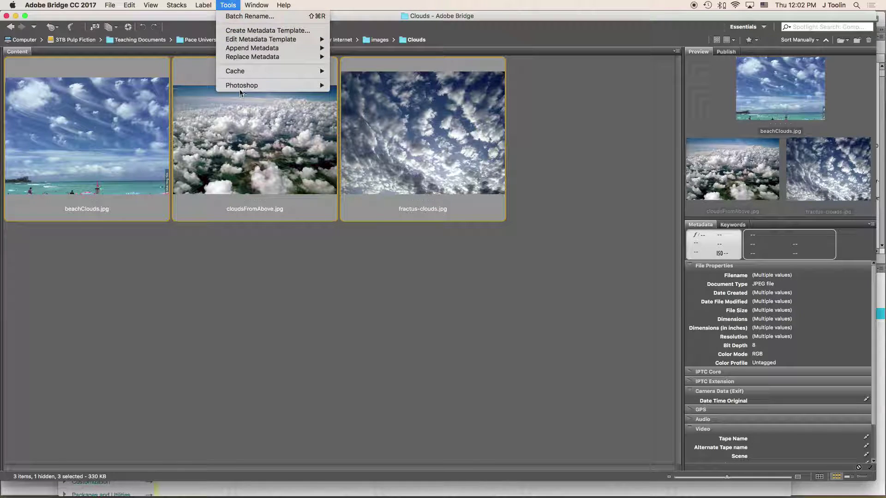
pyautogui.moveTo(241, 87)
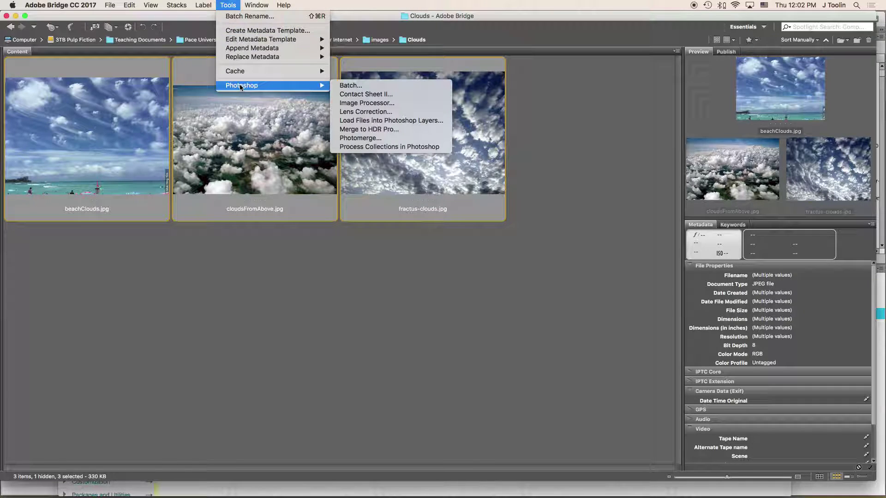
pyautogui.click(361, 103)
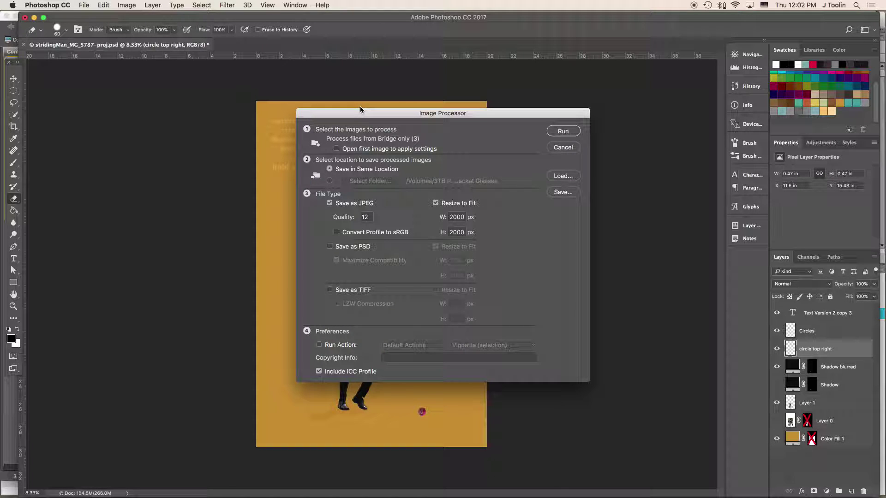
pyautogui.moveTo(362, 115); pyautogui.dragTo(300, 117)
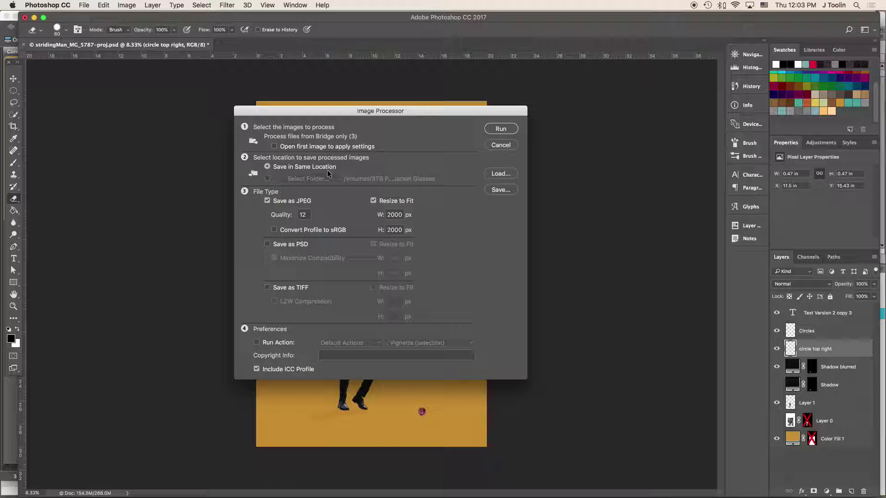
# Step: Choose a separate save location and browse to Teaching Documents > Pace University > Pace S18 > Pace S18 Design for Internet
pyautogui.click(267, 178)
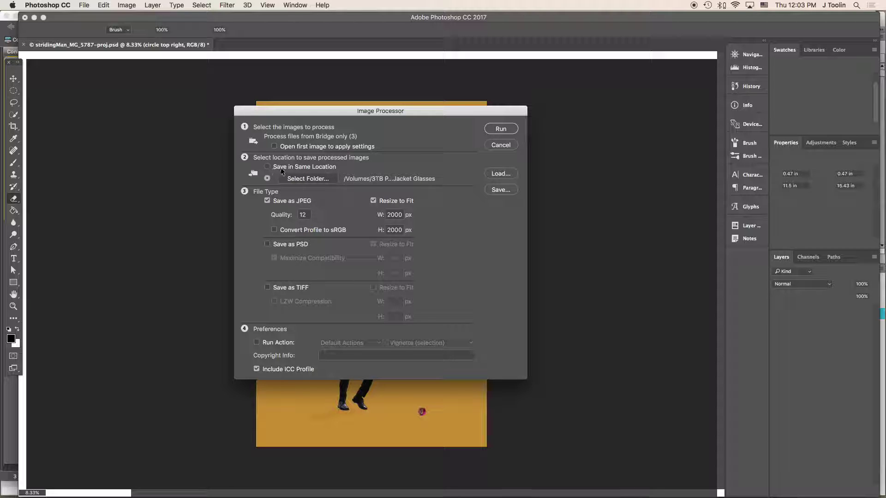
pyautogui.click(267, 167)
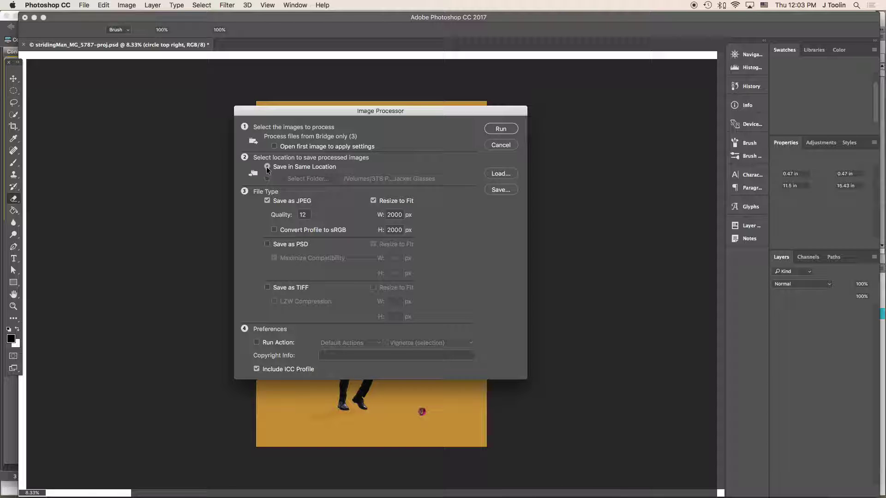
pyautogui.click(267, 179)
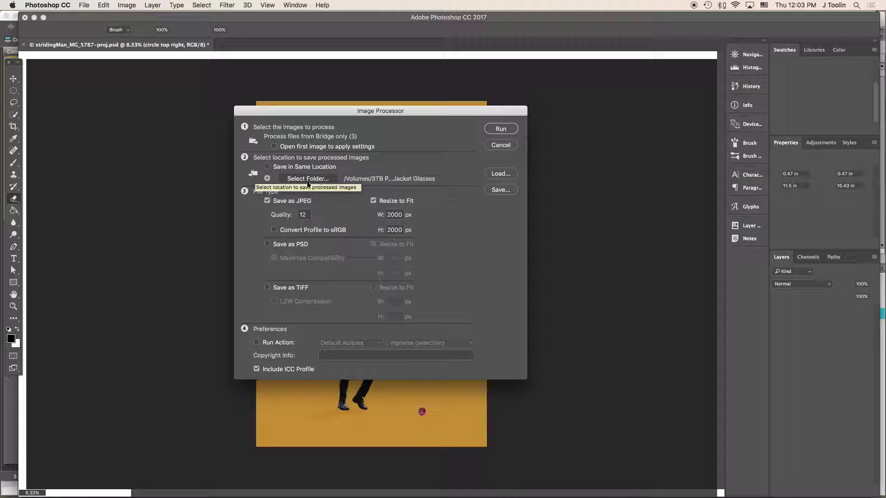
pyautogui.click(309, 182)
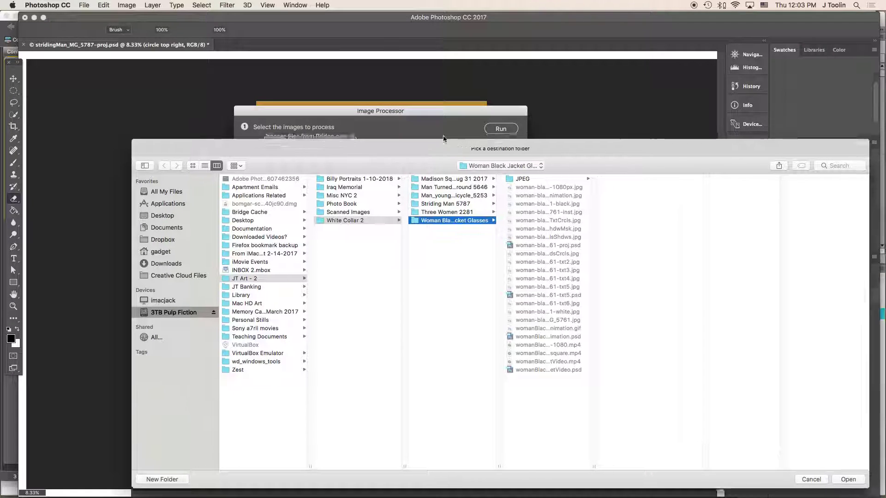
pyautogui.moveTo(452, 142); pyautogui.dragTo(387, 46)
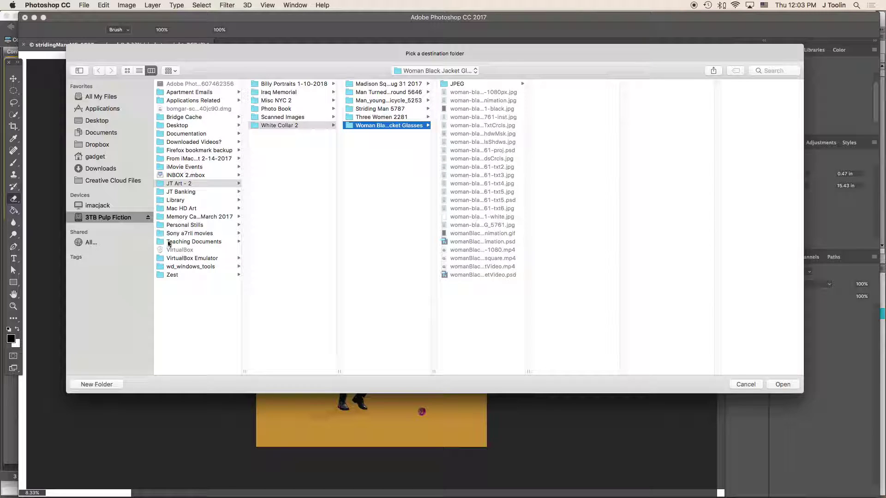
pyautogui.click(194, 241)
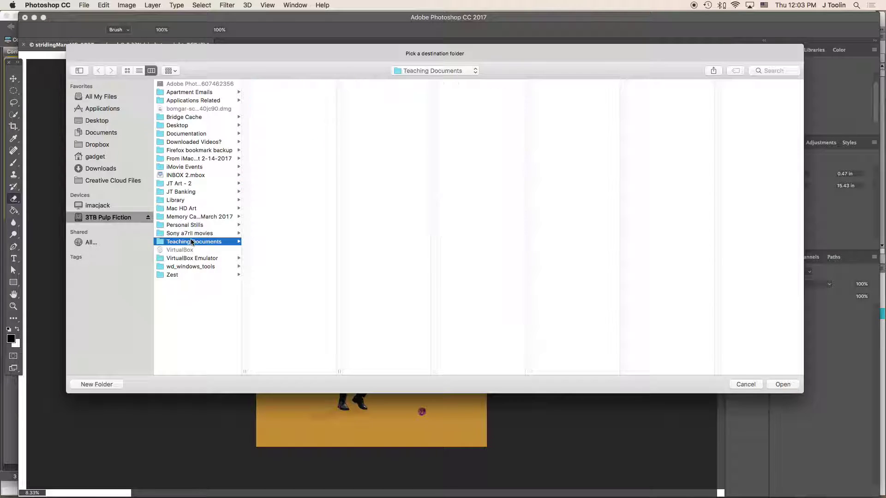
pyautogui.scroll(-10, 300, 270)
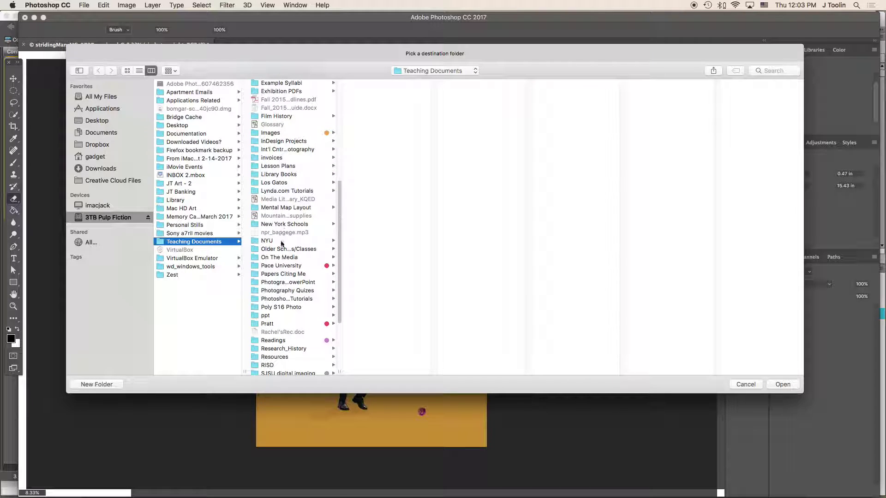
pyautogui.click(288, 268)
pyautogui.scroll(-5, 392, 293)
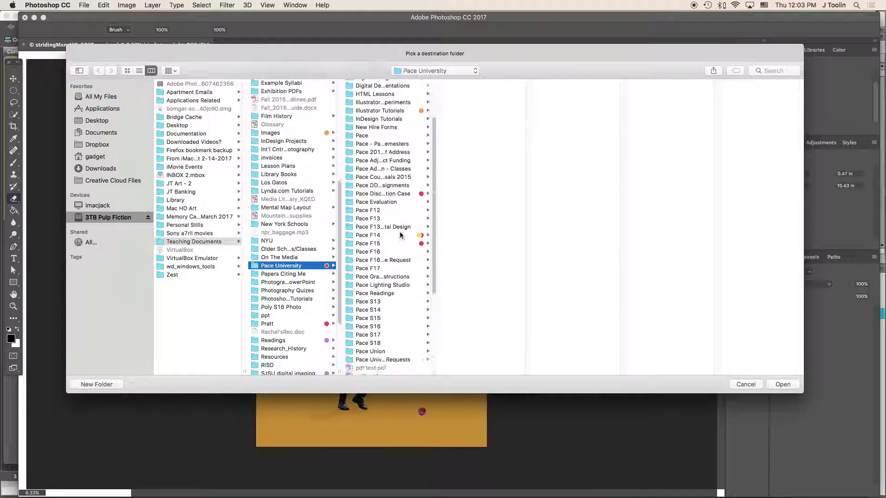
pyautogui.click(390, 296)
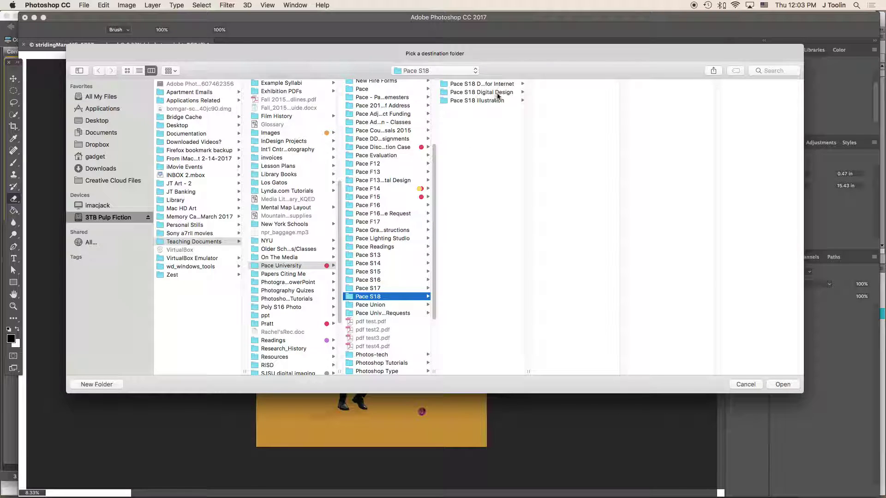
pyautogui.click(499, 84)
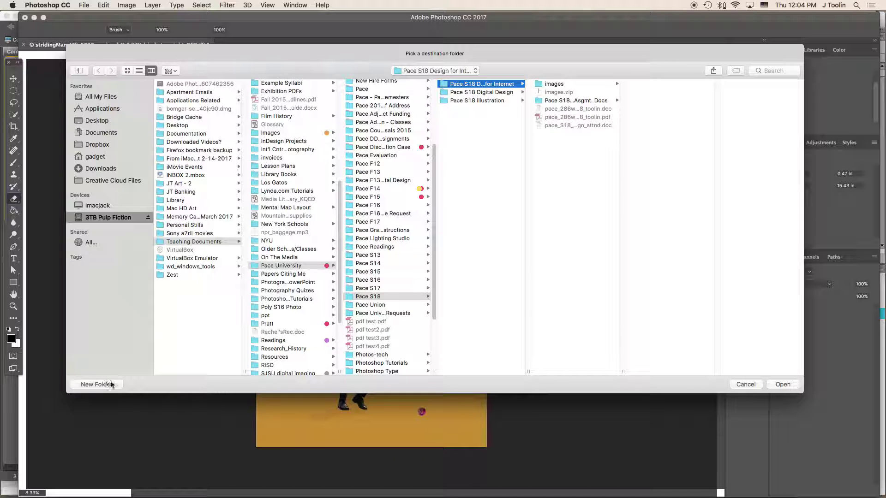
# Step: Create a new folder named picDiv Project and use it as the destination for the processed images
pyautogui.click(97, 384)
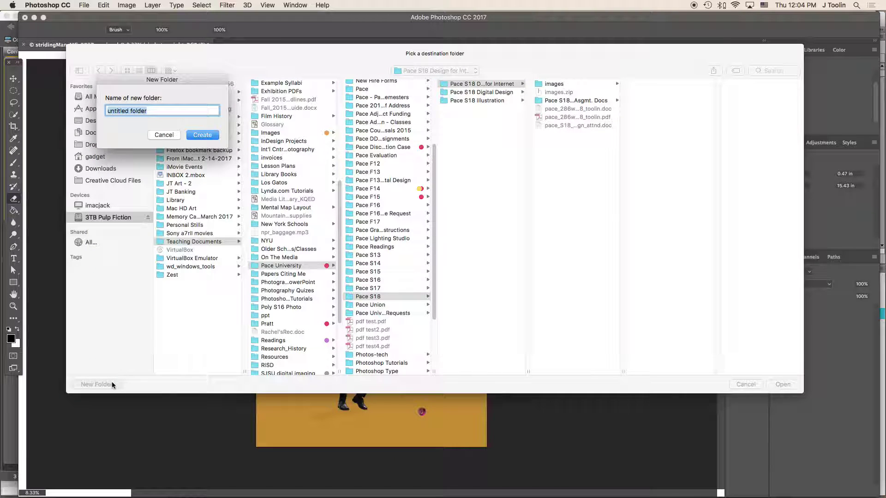
pyautogui.write('p')
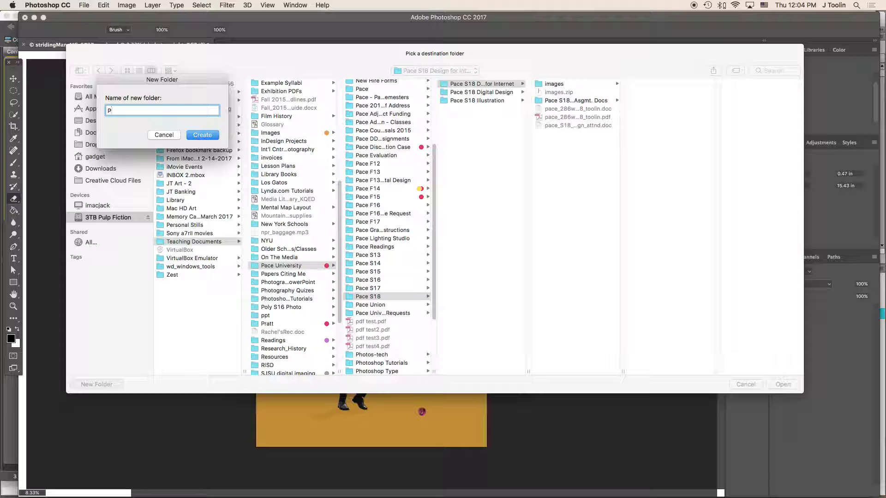
pyautogui.write('lcD')
pyautogui.write(' Project')
pyautogui.press('Return')
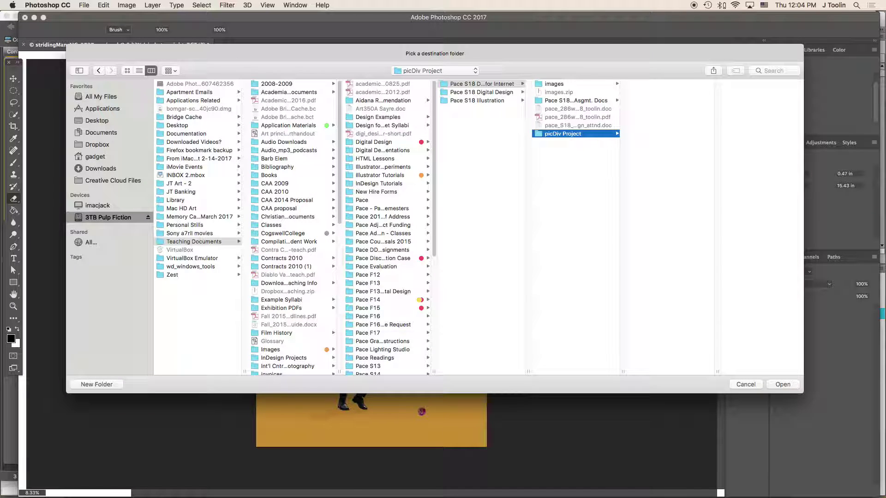
pyautogui.press('Return')
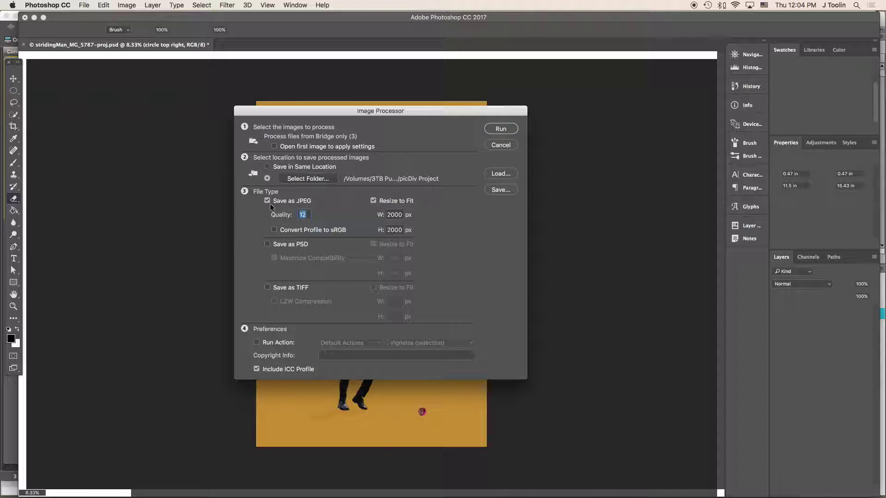
# Step: Set the JPEG quality to 9 and Resize to Fit to 400 px wide by 400 px high
pyautogui.doubleClick(310, 214)
pyautogui.write('9')
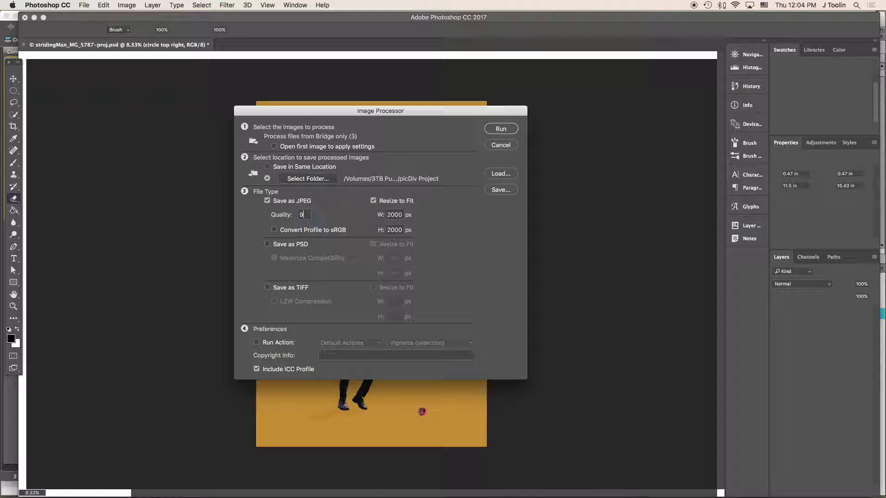
pyautogui.click(373, 202)
pyautogui.click(373, 201)
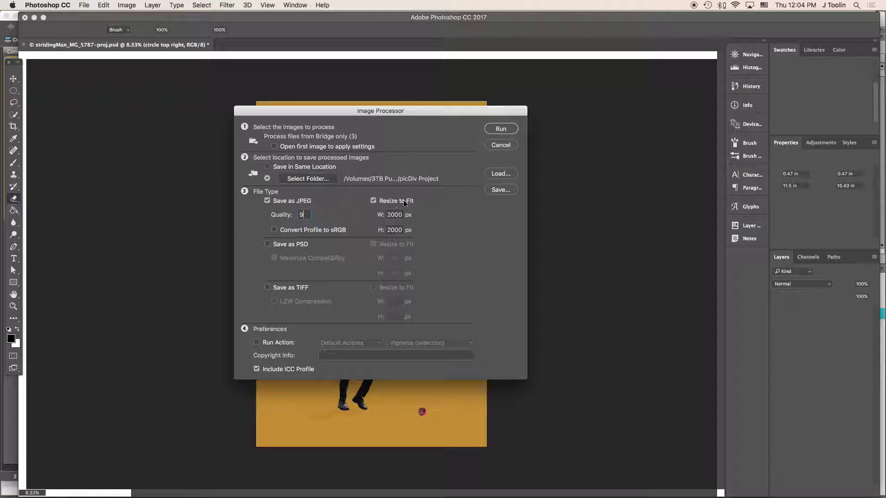
pyautogui.press('Tab')
pyautogui.write('400')
pyautogui.doubleClick(402, 230)
pyautogui.write('400')
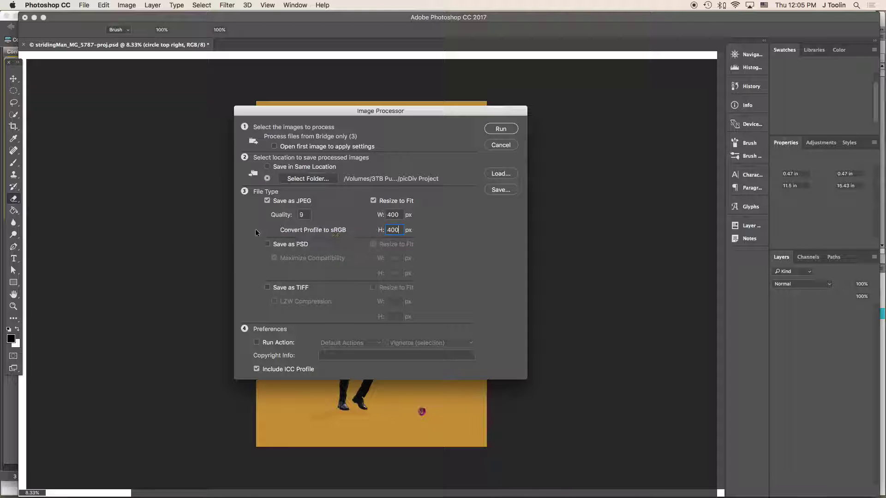
# Step: Enable conversion of the JPEG profile to sRGB and run the Image Processor
pyautogui.click(275, 230)
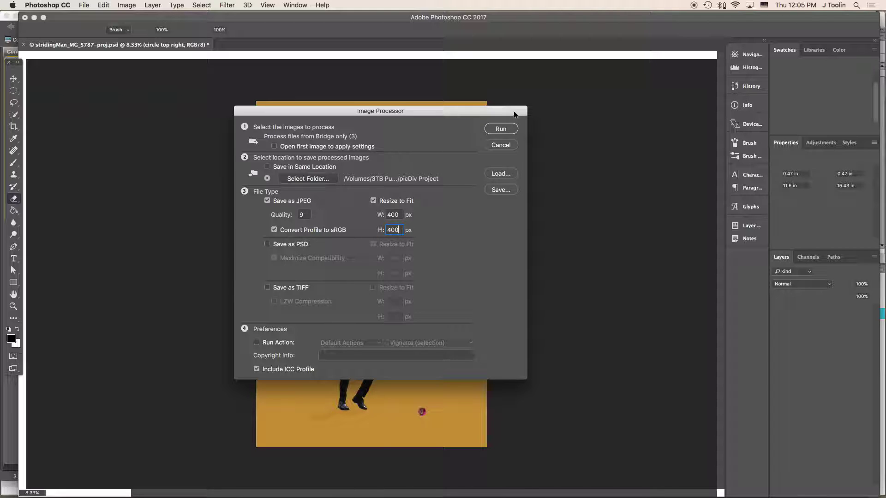
pyautogui.click(499, 130)
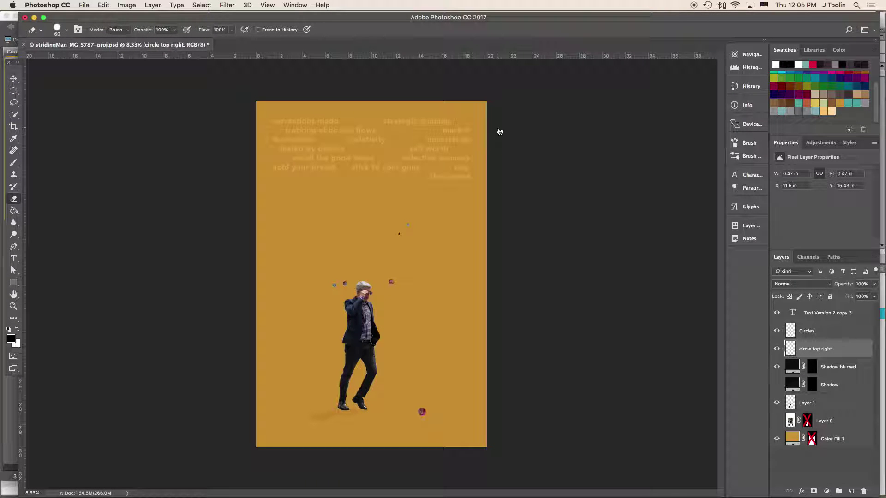
# Step: Hide Photoshop to switch back to Bridge and widen the collapsed side area to reveal the folder tree
pyautogui.click(62, 5)
pyautogui.click(60, 62)
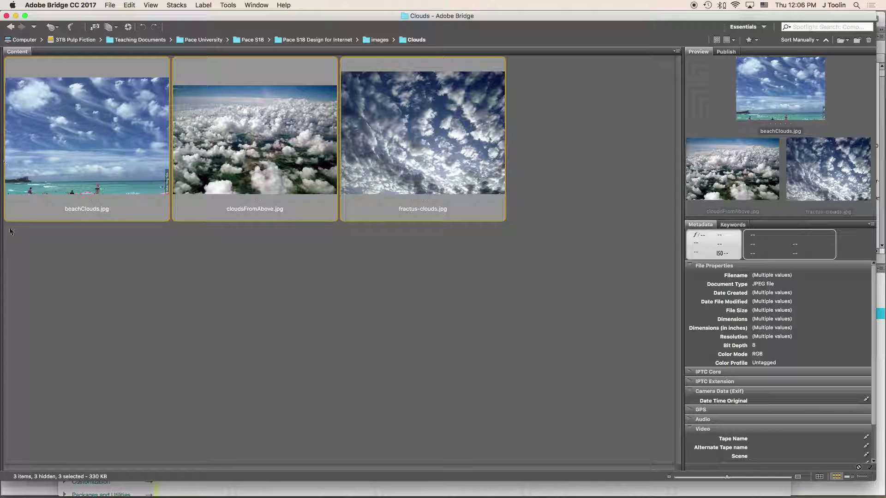
pyautogui.moveTo(2, 228); pyautogui.dragTo(131, 232)
# Step: Collapse the images folder in the folder tree and open the JPEG subfolder inside picDiv Project
pyautogui.scroll(-5, 63, 259)
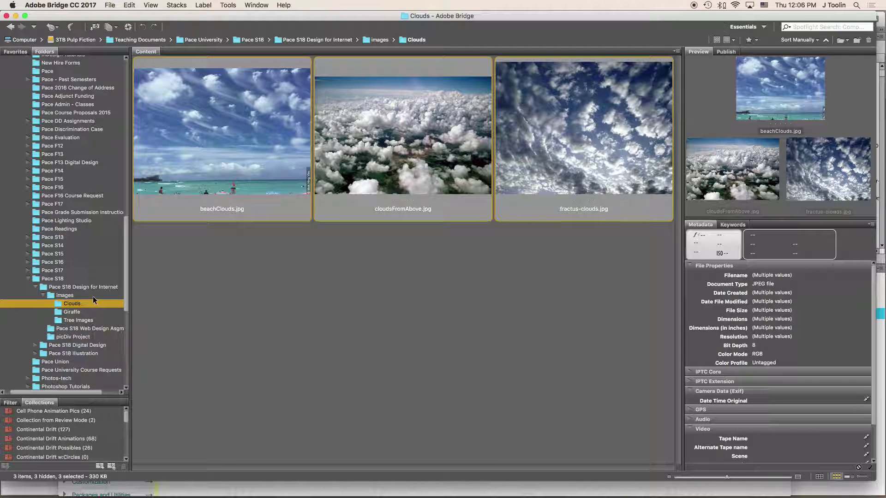
pyautogui.click(43, 296)
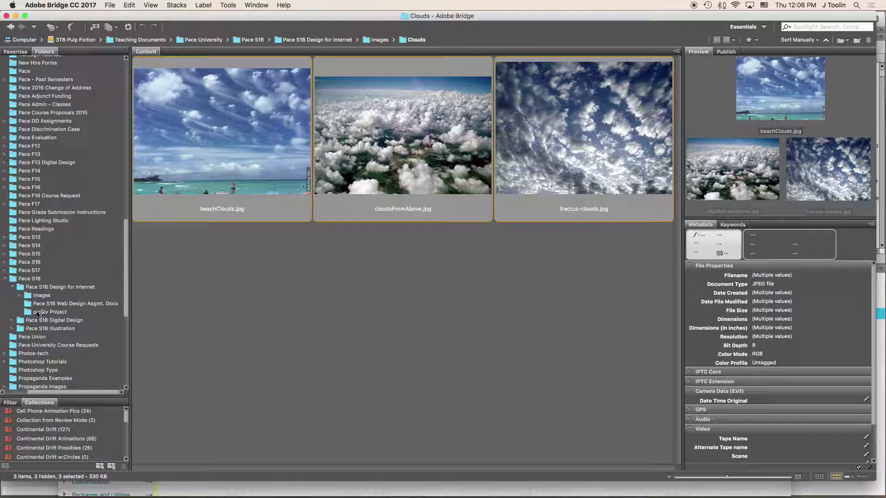
pyautogui.click(50, 313)
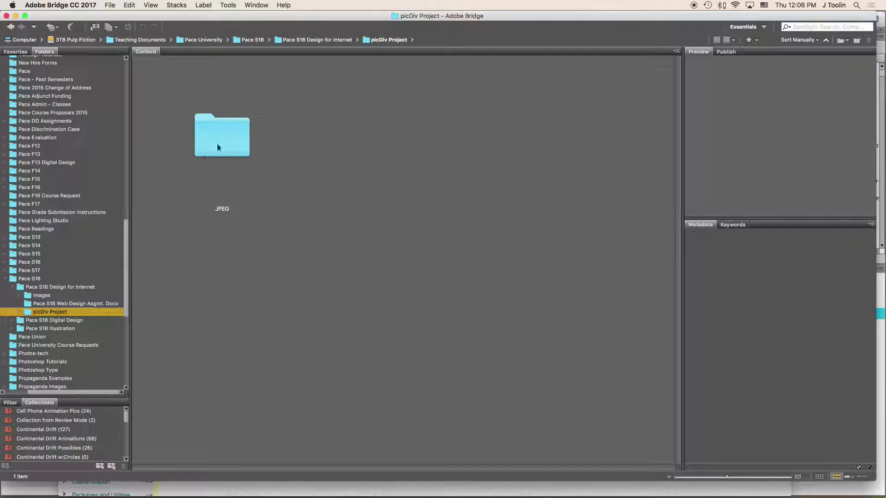
pyautogui.doubleClick(228, 130)
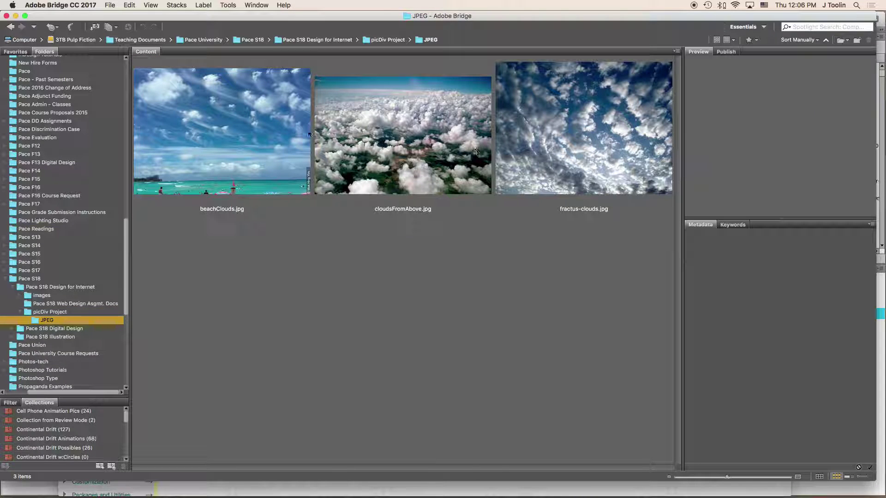
# Step: Examine the dimensions, file size, resolution and color profile of beachClouds.jpg, cloudsFromAbove.jpg and fractus-clouds.jpg in the JPEG folder
pyautogui.click(250, 133)
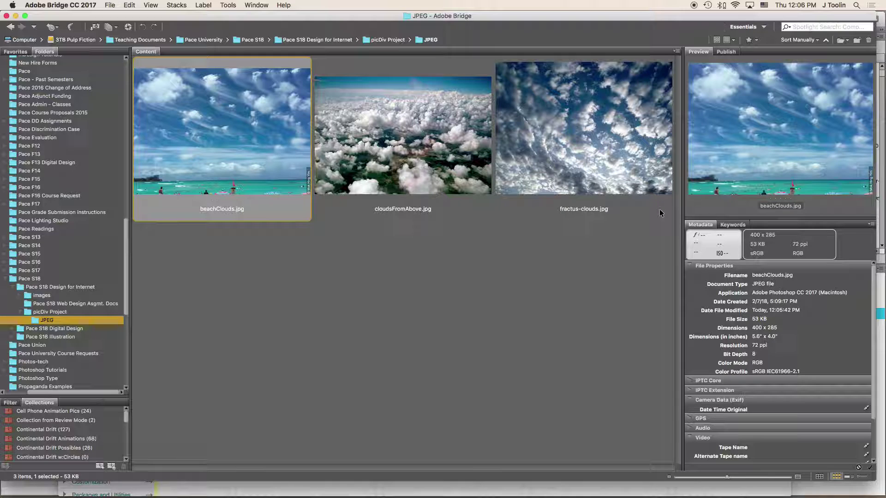
pyautogui.press('Right')
pyautogui.press('Right')
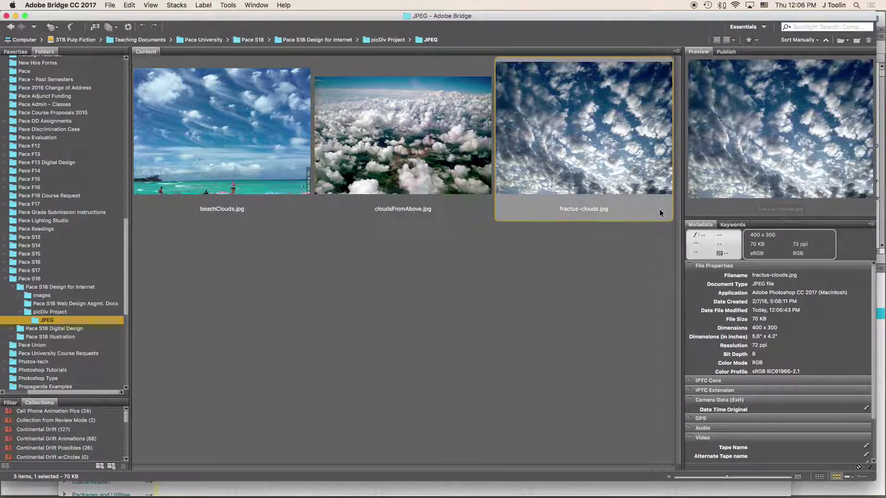
pyautogui.press('Left')
pyautogui.press('Left')
pyautogui.press('Right')
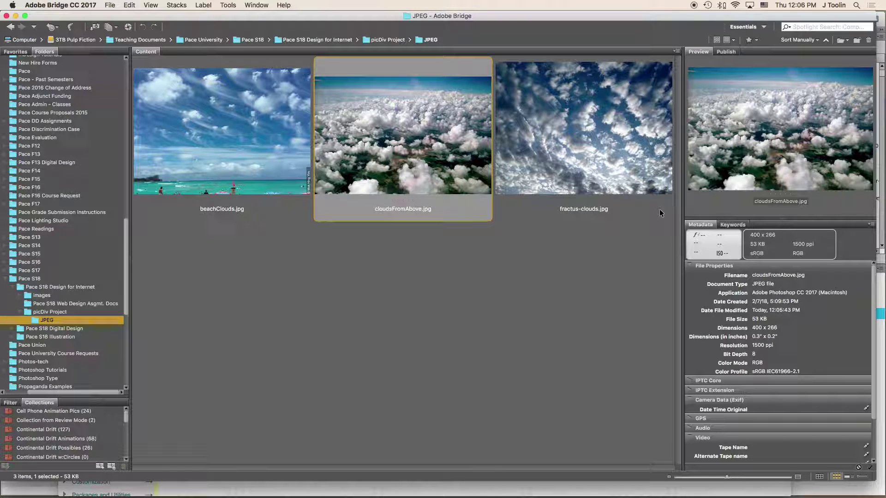
pyautogui.press('Left')
pyautogui.press('Right')
pyautogui.press('Left')
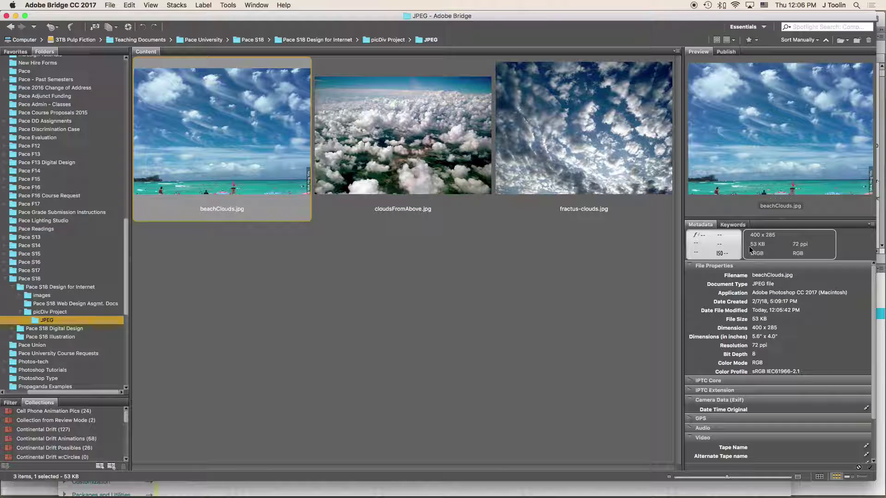
pyautogui.press('Right')
pyautogui.press('Right')
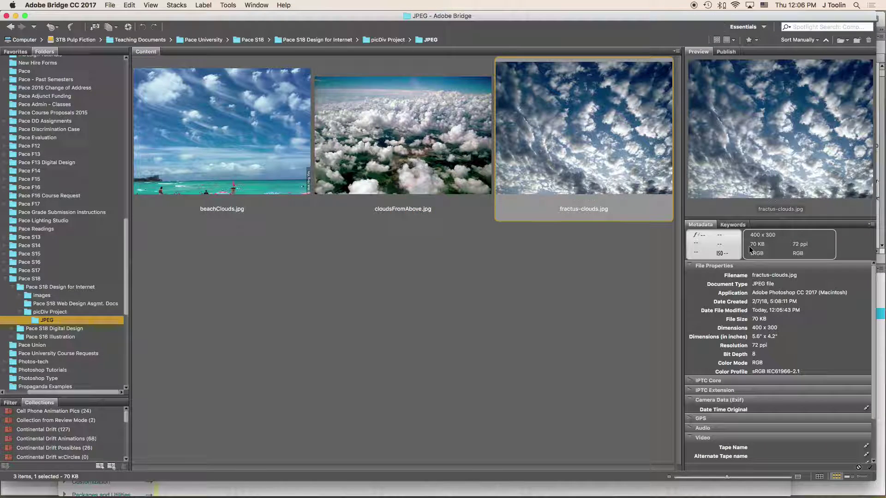